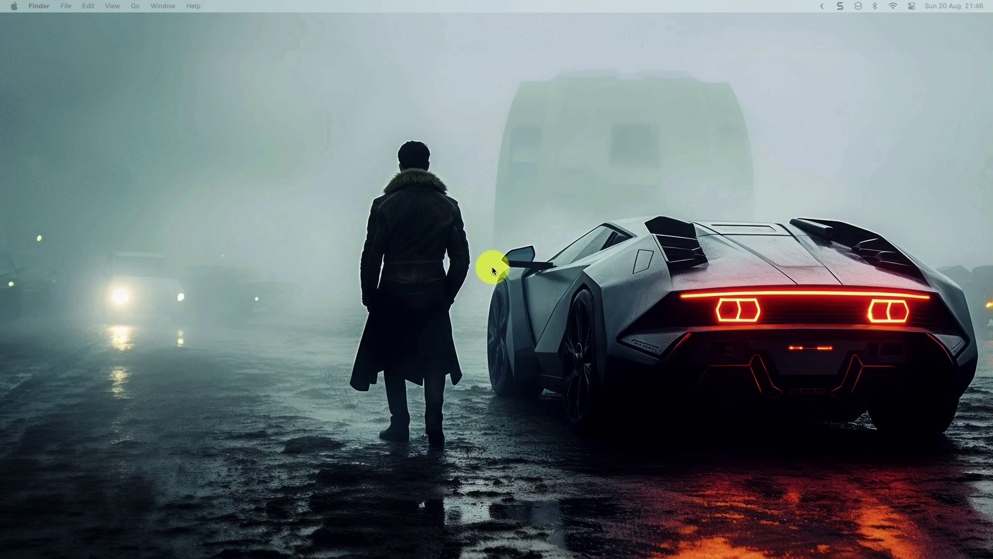
Open app management for the Excalibur Paper Company workspace and switch to the Slack app directory in Arc
{"action": "key", "text": "ctrl+Right"}
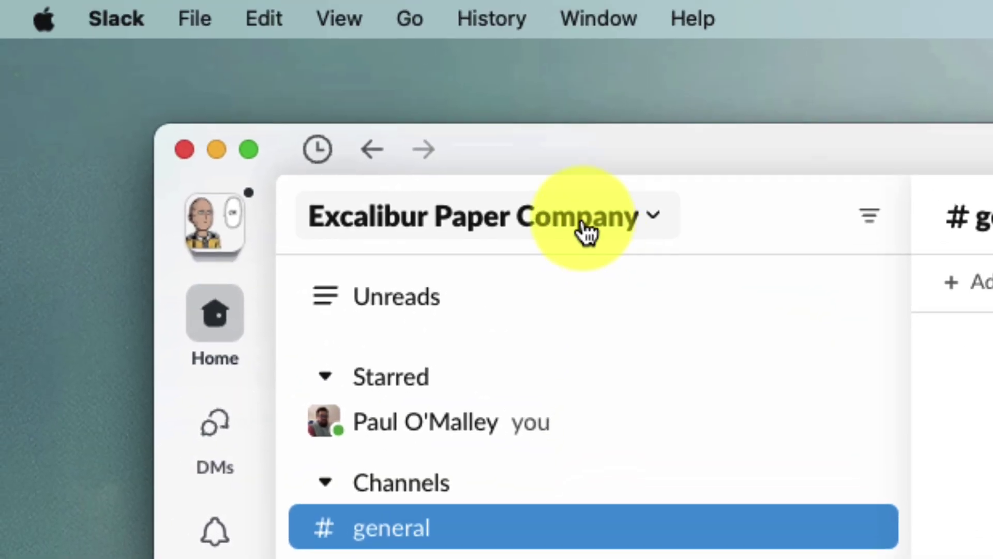
{"action": "left_click", "coordinate": [580, 217]}
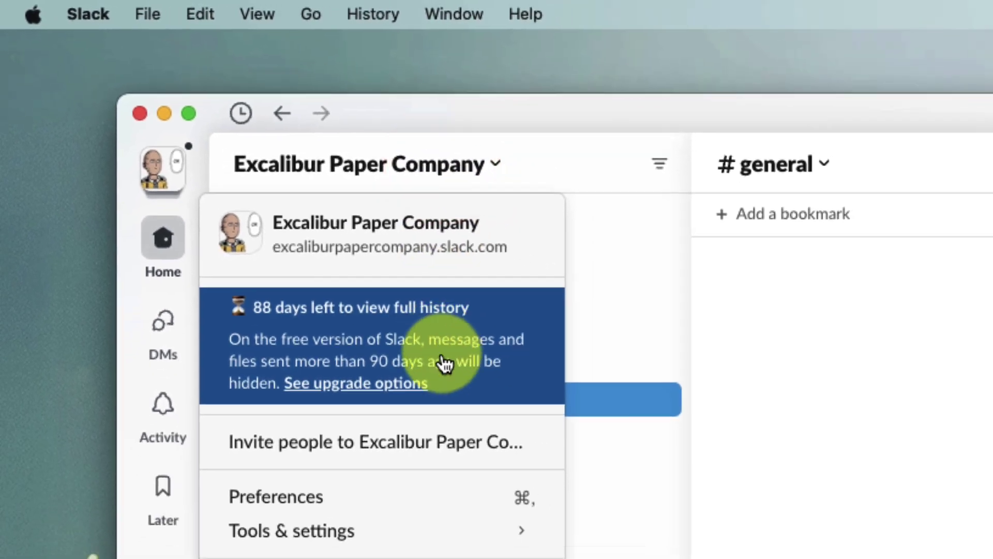
{"action": "mouse_move", "coordinate": [262, 317]}
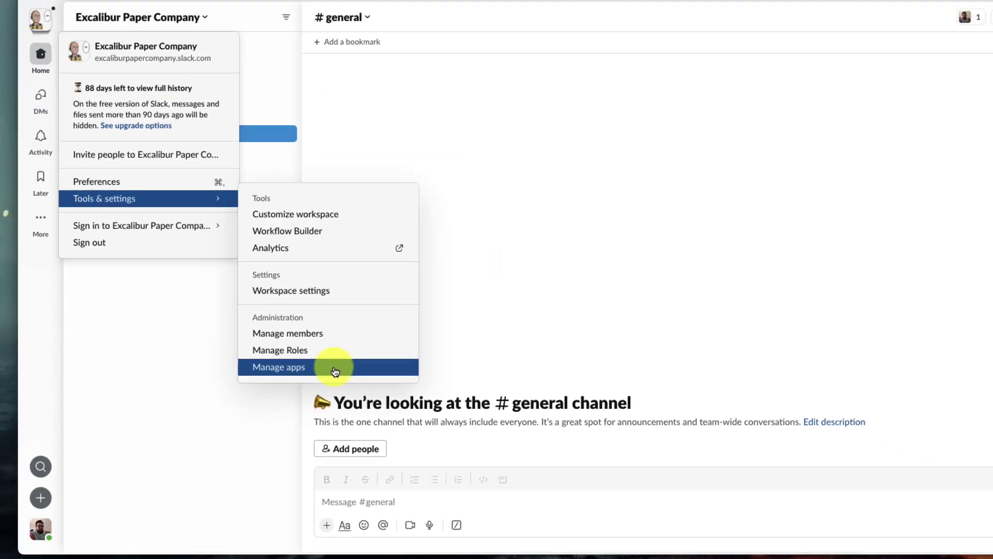
{"action": "left_click", "coordinate": [513, 336]}
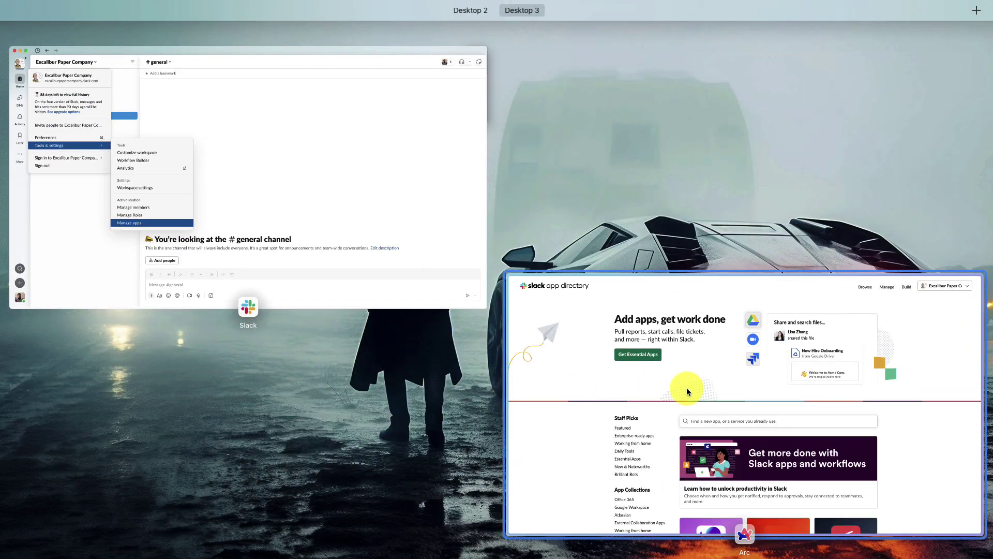
{"action": "left_click", "coordinate": [687, 387]}
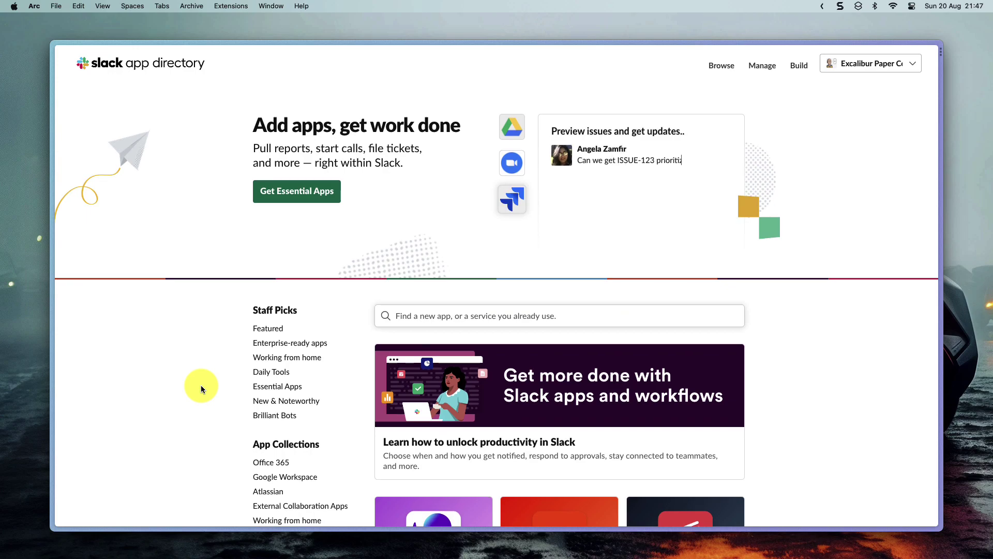
Browse the app directory's featured apps, collections and categories to see which integrations are offered
{"action": "scroll", "coordinate": [201, 385], "scroll_direction": "down", "scroll_amount": 6}
{"action": "scroll", "coordinate": [201, 389], "scroll_direction": "down", "scroll_amount": 5}
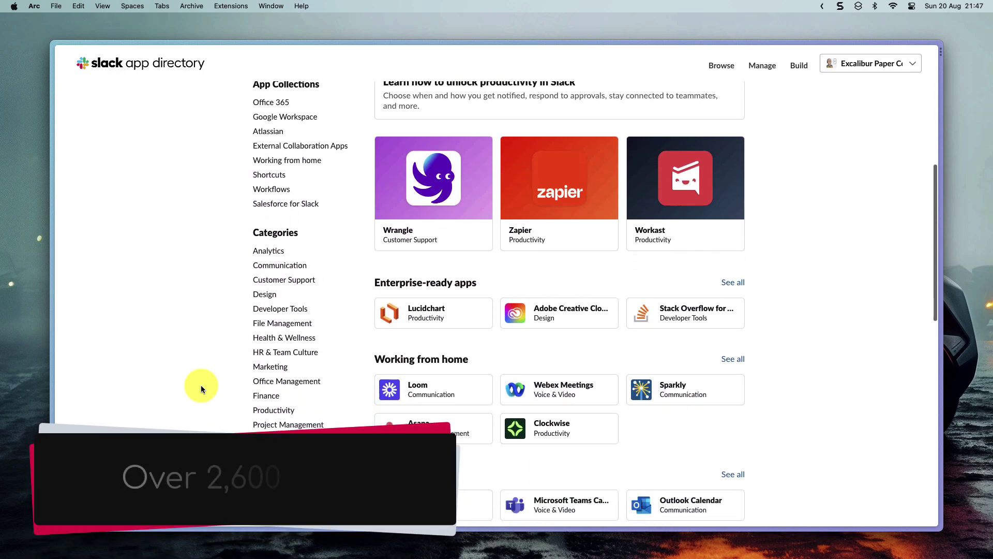
{"action": "scroll", "coordinate": [201, 388], "scroll_direction": "down", "scroll_amount": 2}
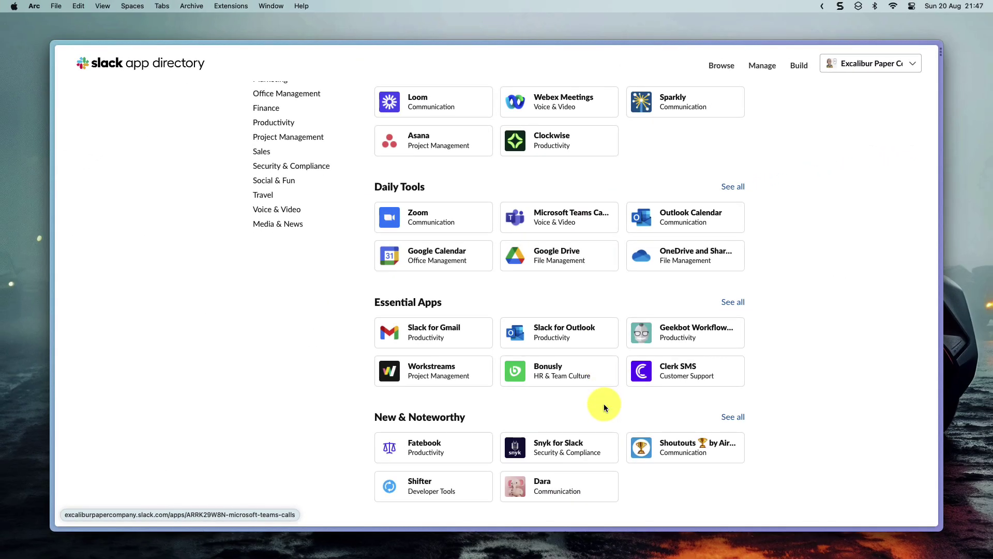
{"action": "scroll", "coordinate": [603, 404], "scroll_direction": "down", "scroll_amount": 3}
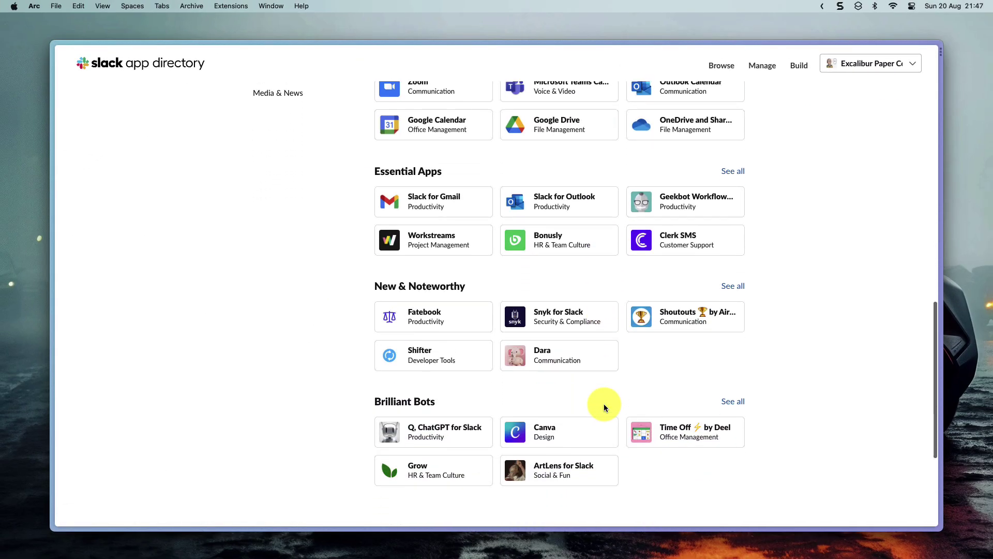
{"action": "scroll", "coordinate": [603, 407], "scroll_direction": "down", "scroll_amount": 2}
{"action": "scroll", "coordinate": [604, 407], "scroll_direction": "up", "scroll_amount": 10}
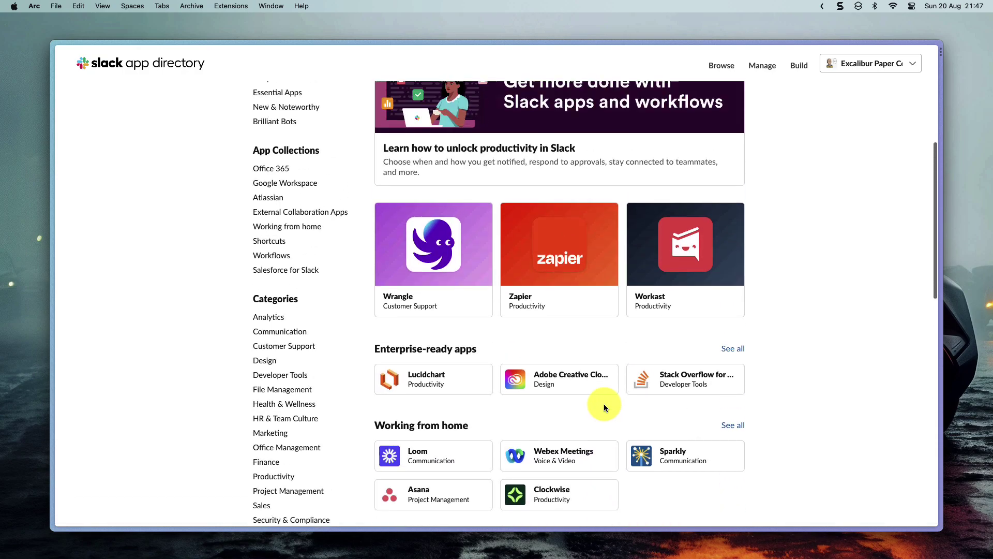
{"action": "scroll", "coordinate": [604, 408], "scroll_direction": "up", "scroll_amount": 5}
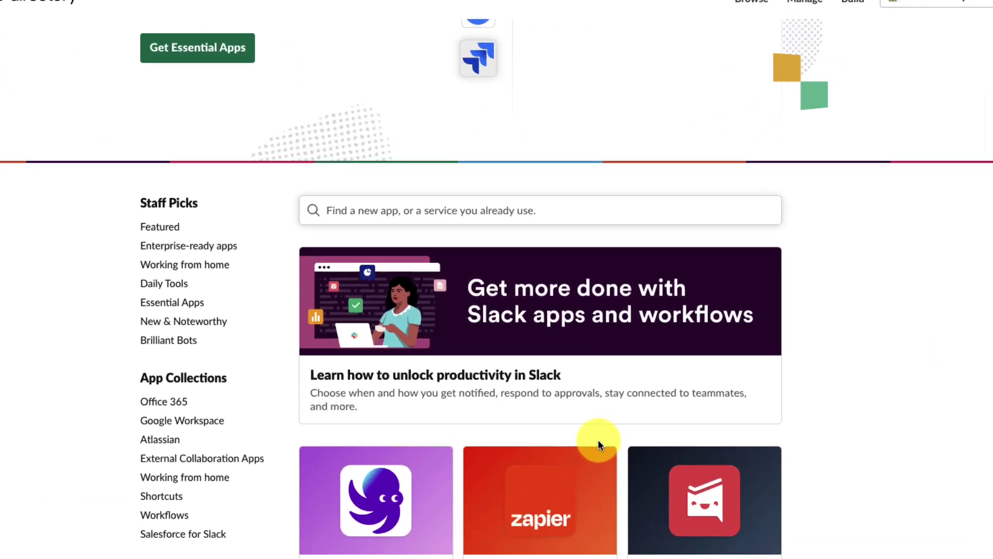
Find Giphy in the app directory by searching for "giphy" and add its integration to the workspace
{"action": "left_click", "coordinate": [352, 210]}
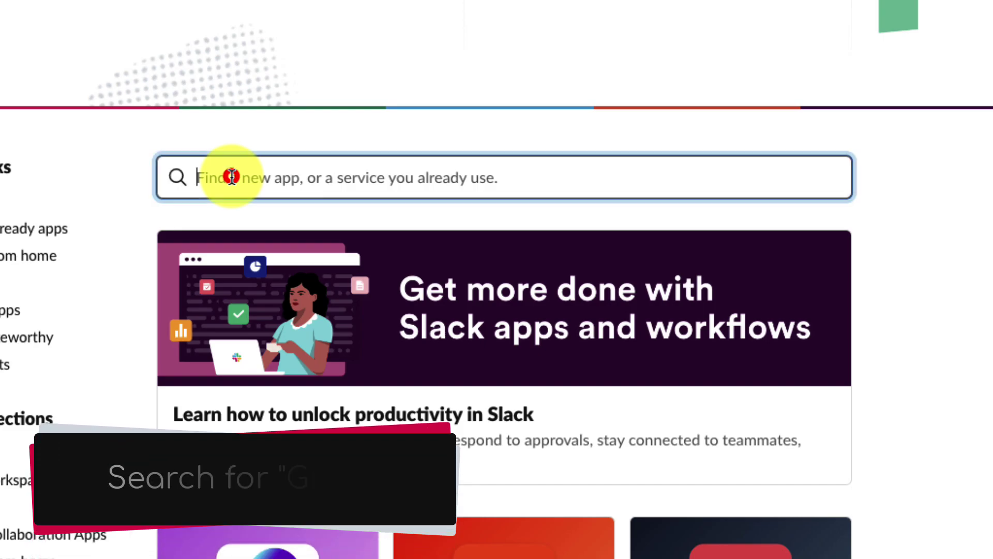
{"action": "type", "text": "giphy"}
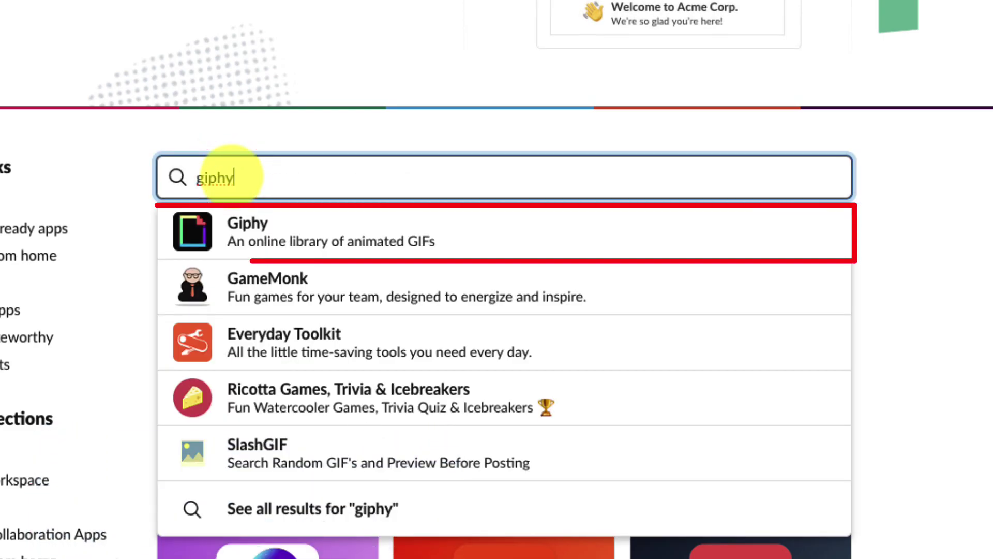
{"action": "left_click", "coordinate": [391, 250]}
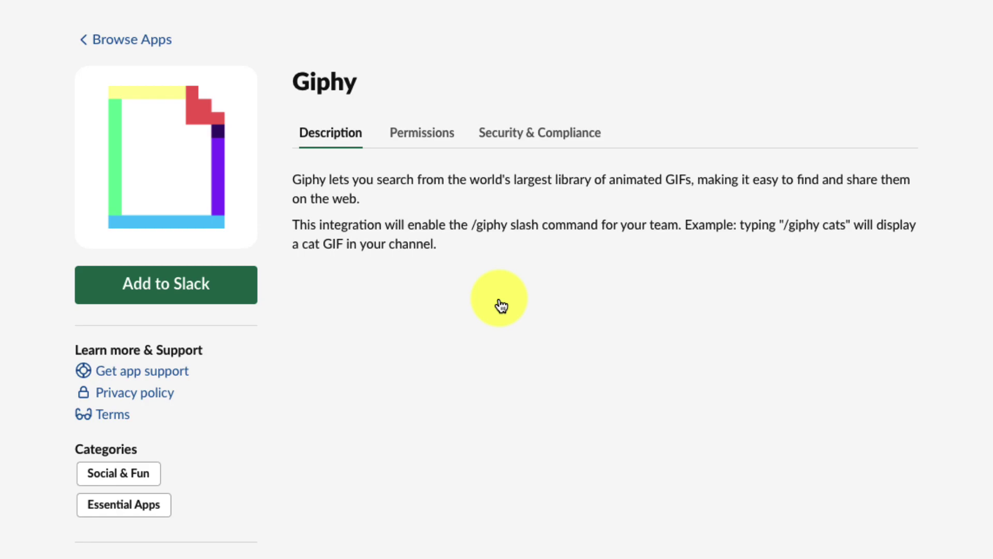
{"action": "left_click", "coordinate": [159, 290]}
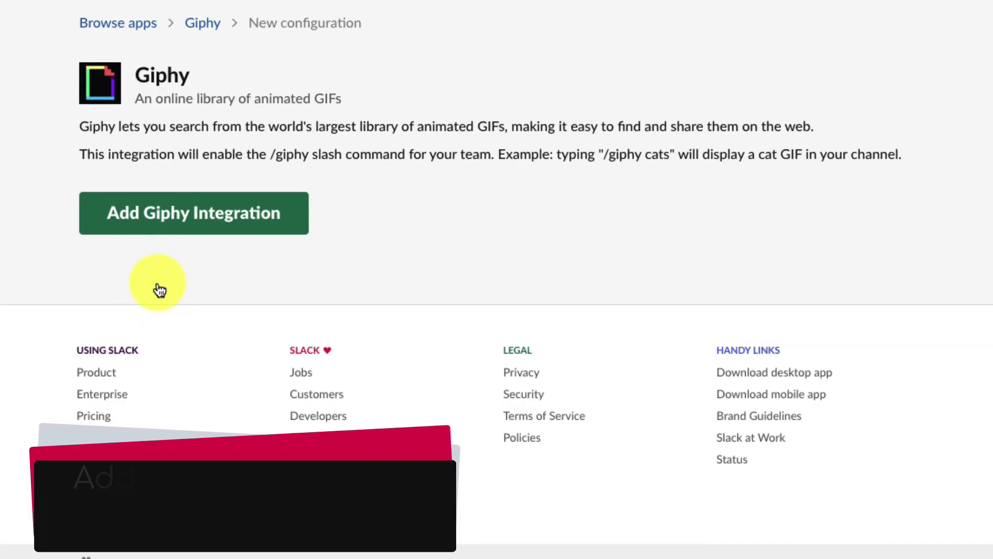
{"action": "left_click", "coordinate": [211, 207]}
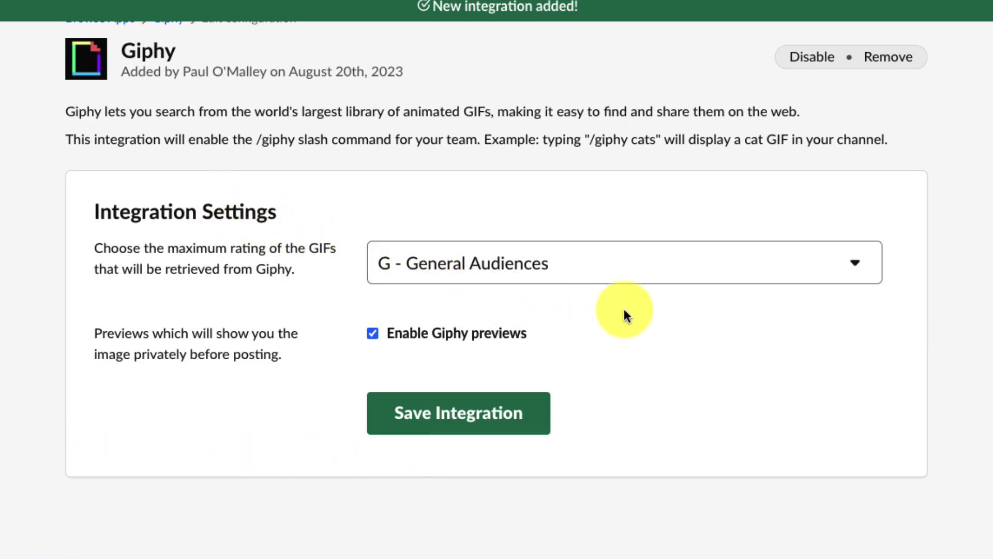
Set the maximum GIF rating to PG - Parental Guidance and save the Giphy integration
{"action": "left_click", "coordinate": [640, 262]}
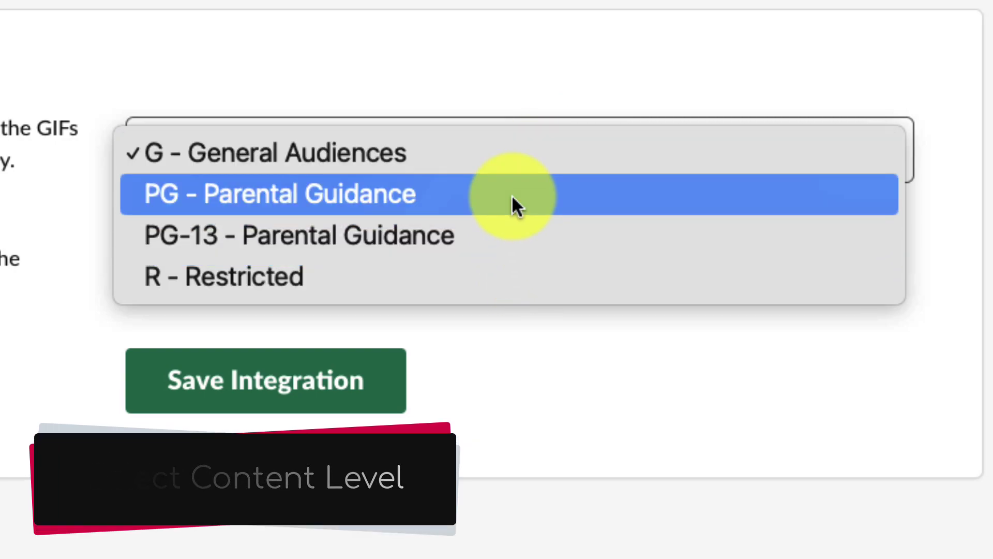
{"action": "left_click", "coordinate": [512, 197]}
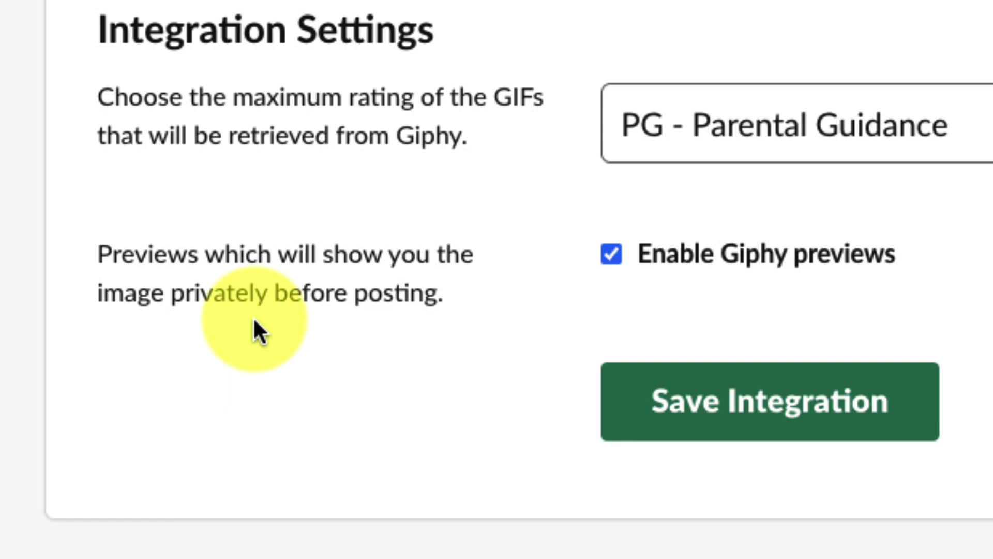
{"action": "left_click", "coordinate": [838, 421]}
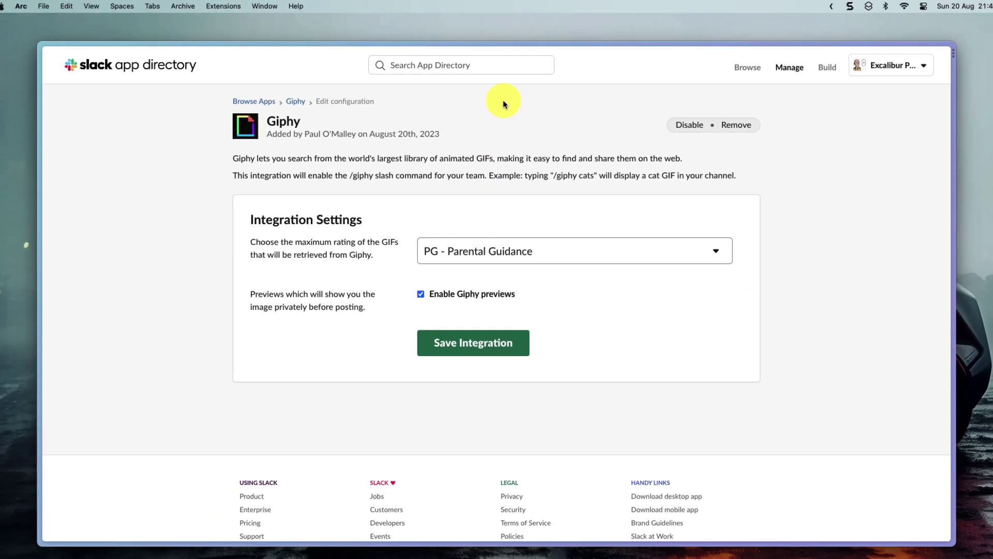
Switch back to the Slack app and dismiss the open workspace menu over the #general channel
{"action": "key", "text": "ctrl+Up"}
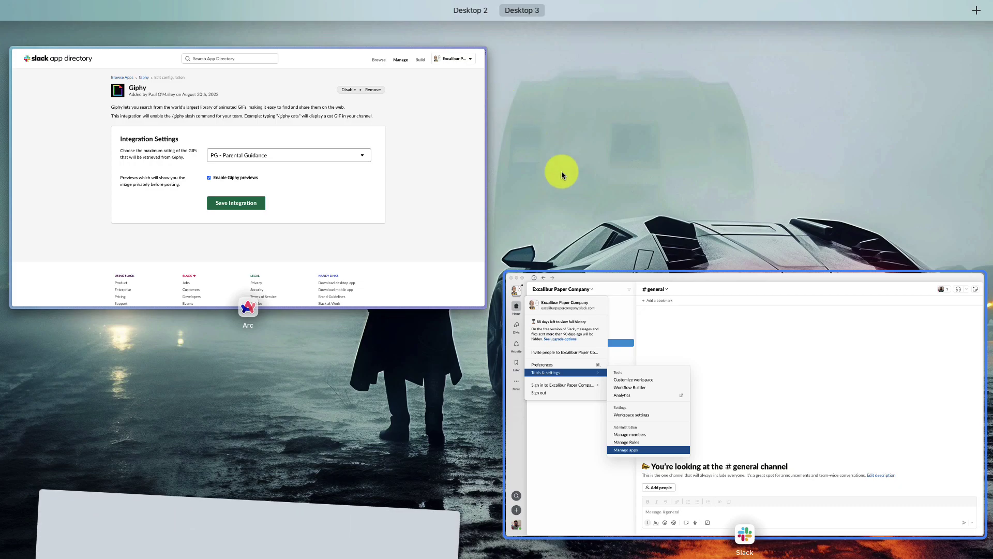
{"action": "left_click", "coordinate": [738, 393]}
{"action": "left_click", "coordinate": [530, 256]}
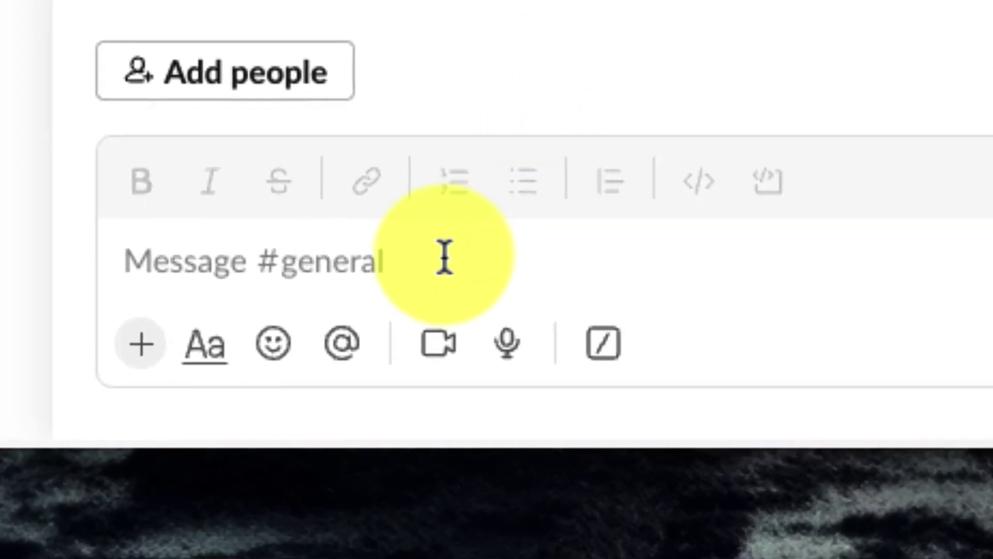
View the available Giphy shortcuts from the #general message composer and clear the slash from the message
{"action": "left_click", "coordinate": [406, 411]}
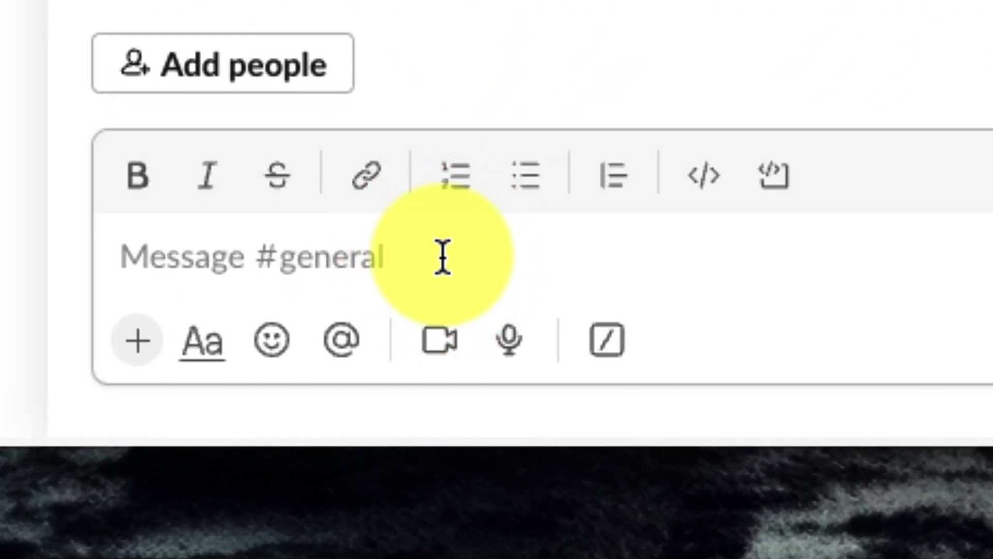
{"action": "left_click", "coordinate": [609, 347]}
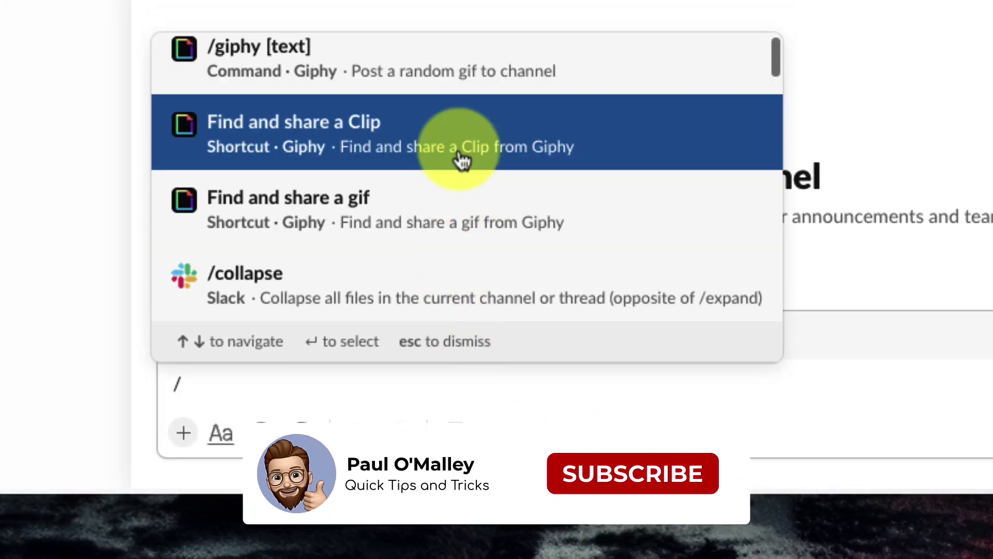
{"action": "scroll", "coordinate": [461, 83], "scroll_direction": "up", "scroll_amount": 1}
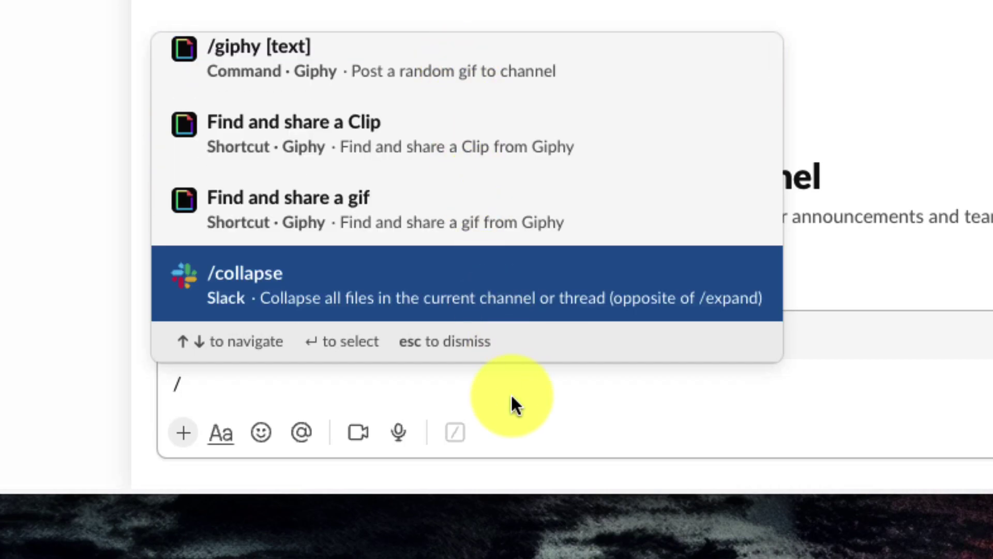
{"action": "key", "text": "BackSpace"}
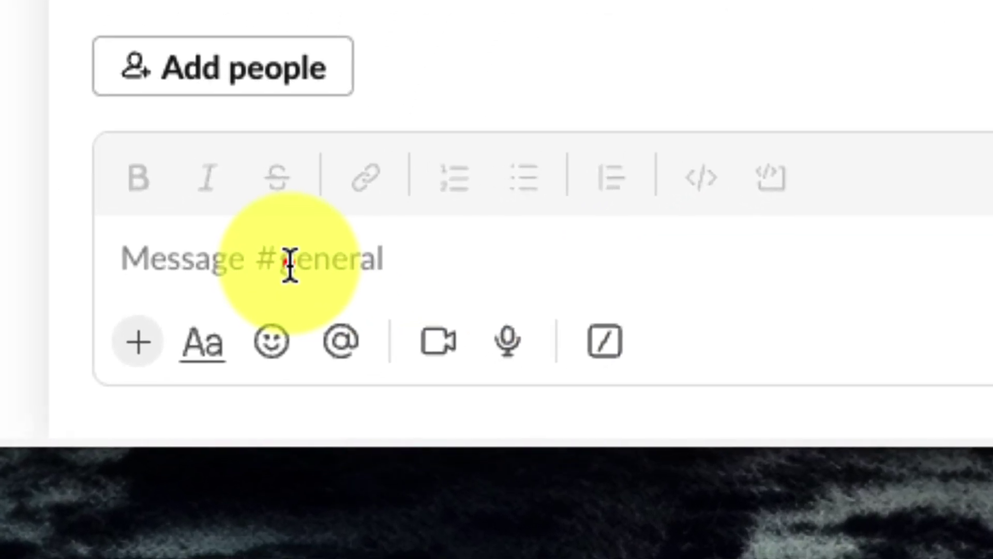
Run the command "/giphy obi wan kenobi" in the #general channel
{"action": "left_click", "coordinate": [272, 389]}
{"action": "type", "text": "/"}
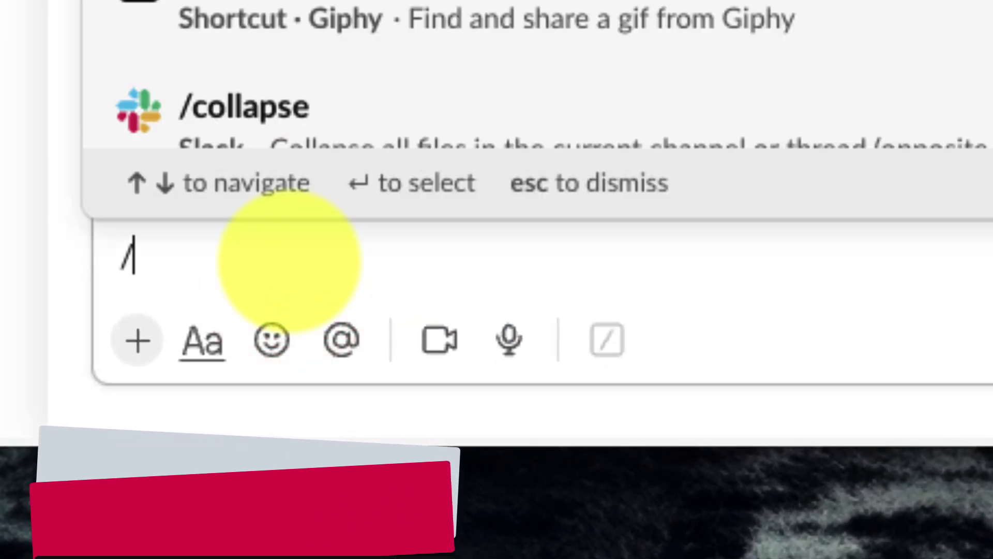
{"action": "type", "text": "gip"}
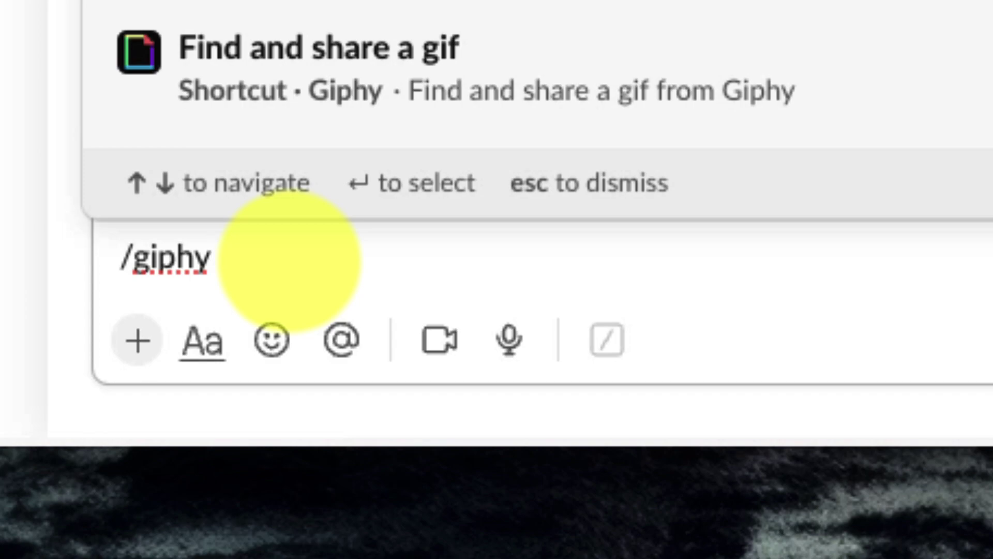
{"action": "type", "text": "hy"}
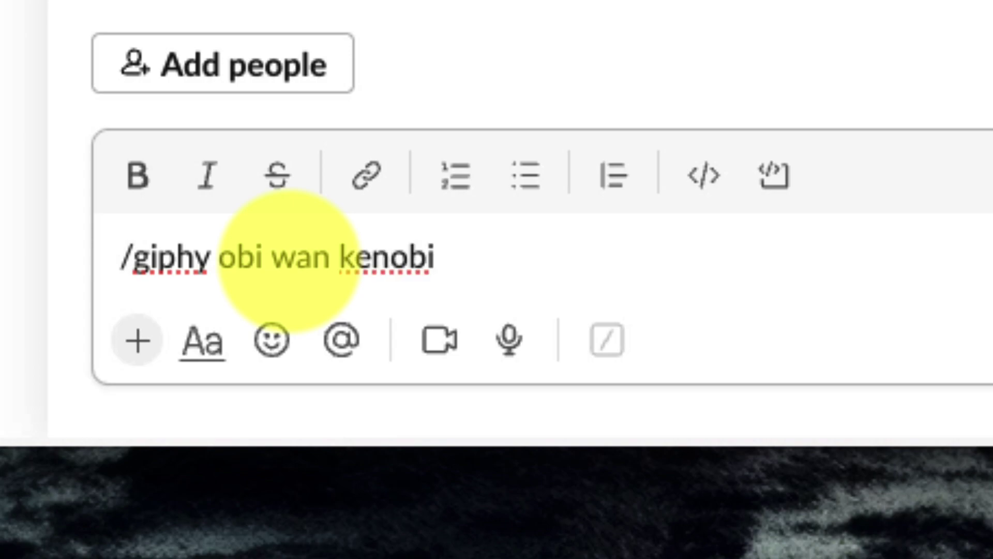
{"action": "key", "text": "Return"}
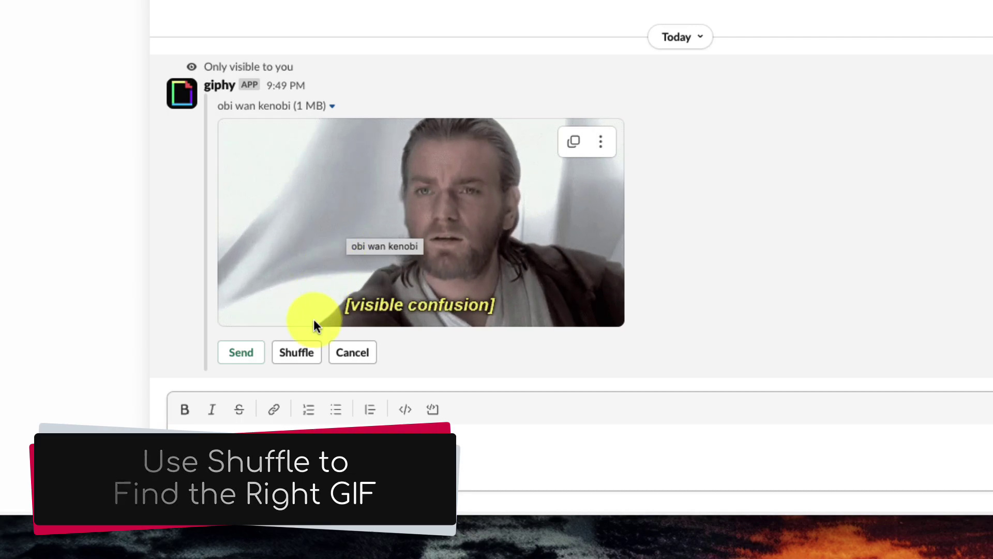
Shuffle the obi wan kenobi GIF preview and send the chosen GIF to #general
{"action": "left_click", "coordinate": [303, 361]}
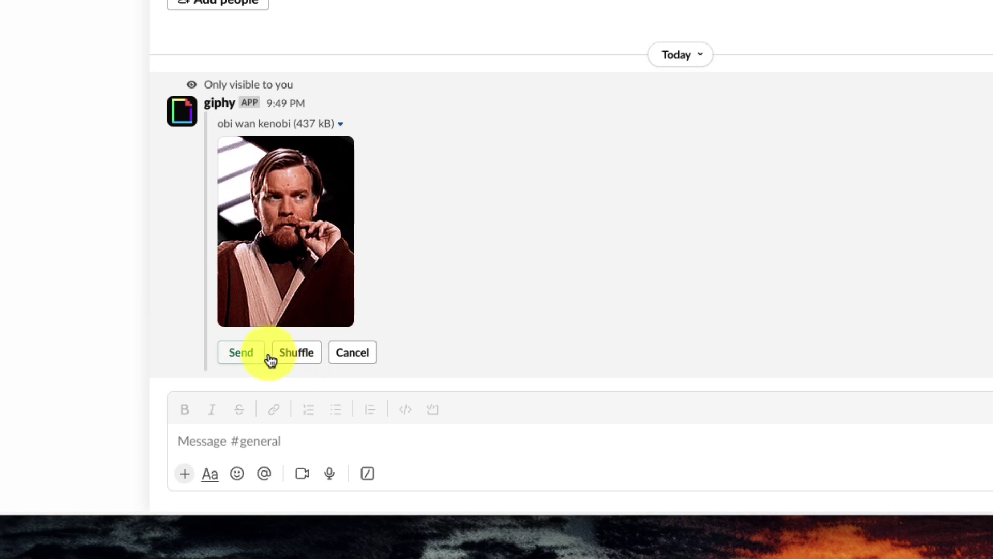
{"action": "left_click", "coordinate": [241, 353]}
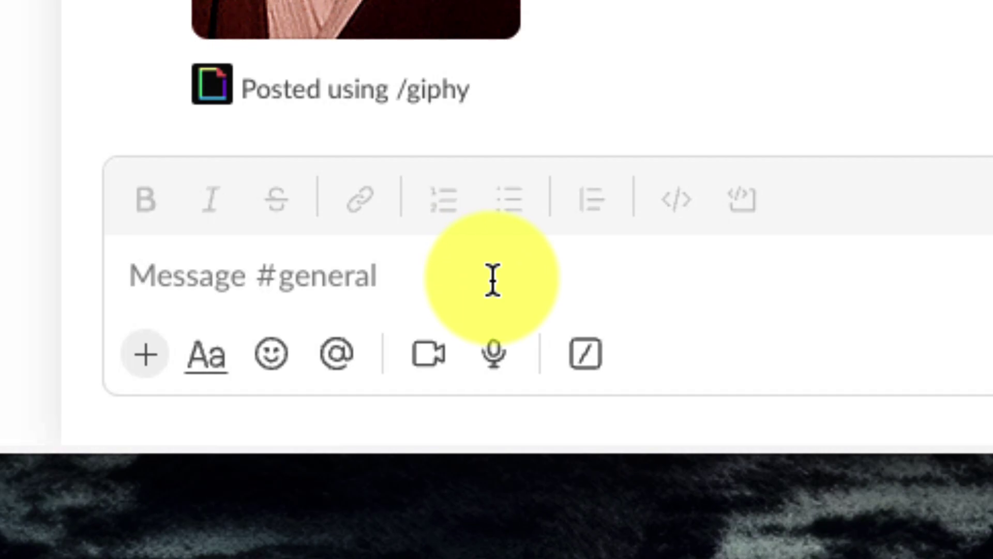
Run the command /giphy #caption "Hello There" obi wan kenobi in the #general channel
{"action": "left_click", "coordinate": [492, 281]}
{"action": "type", "text": "/"}
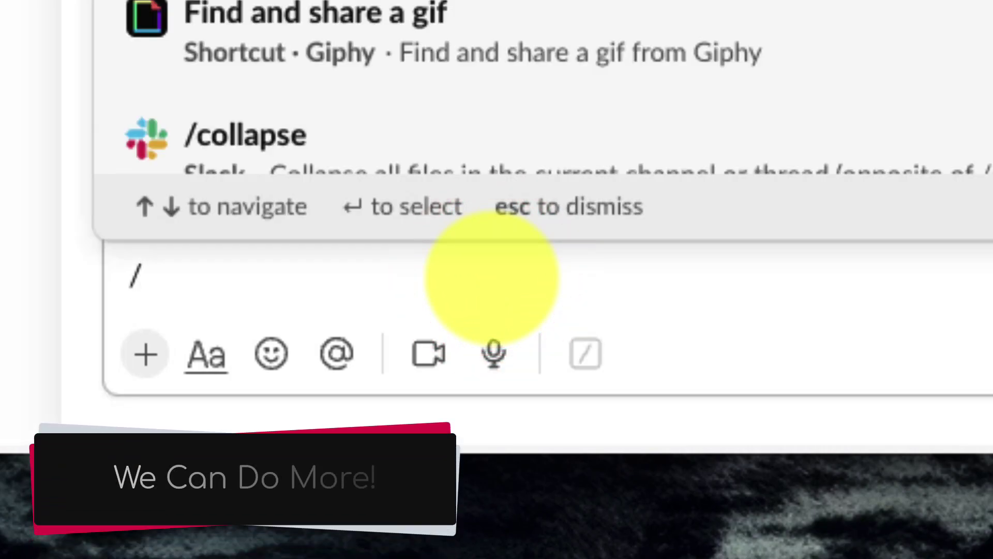
{"action": "type", "text": "giphy"}
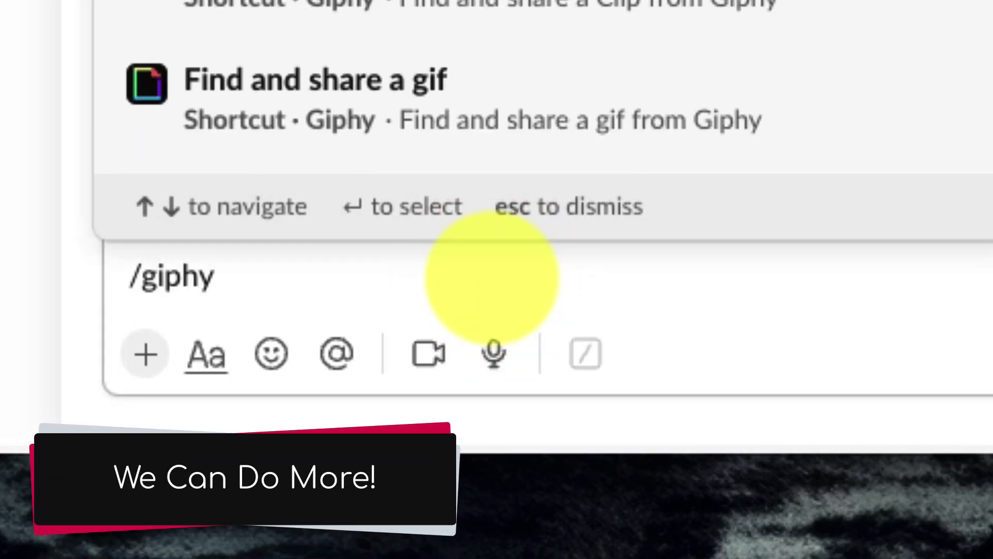
{"action": "type", "text": " #"}
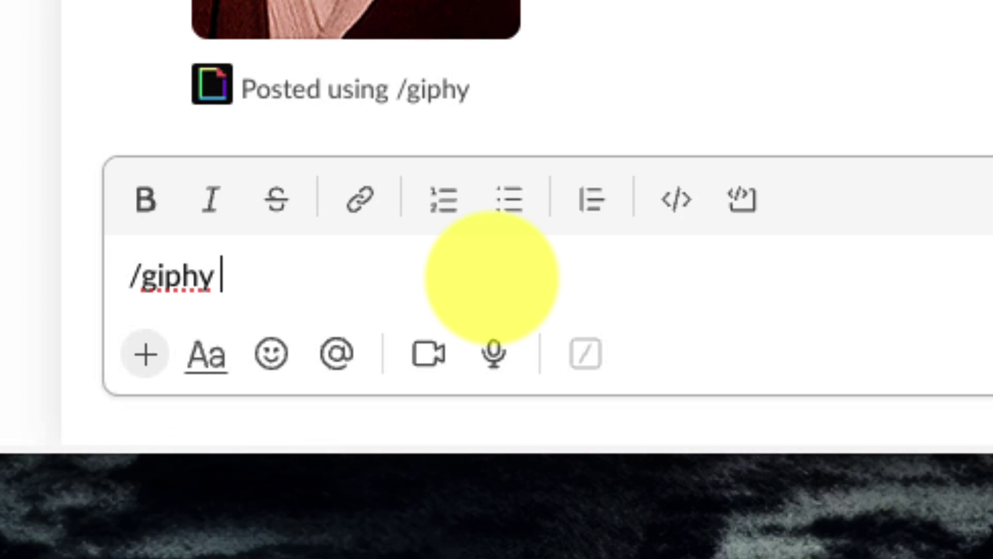
{"action": "type", "text": "caption"}
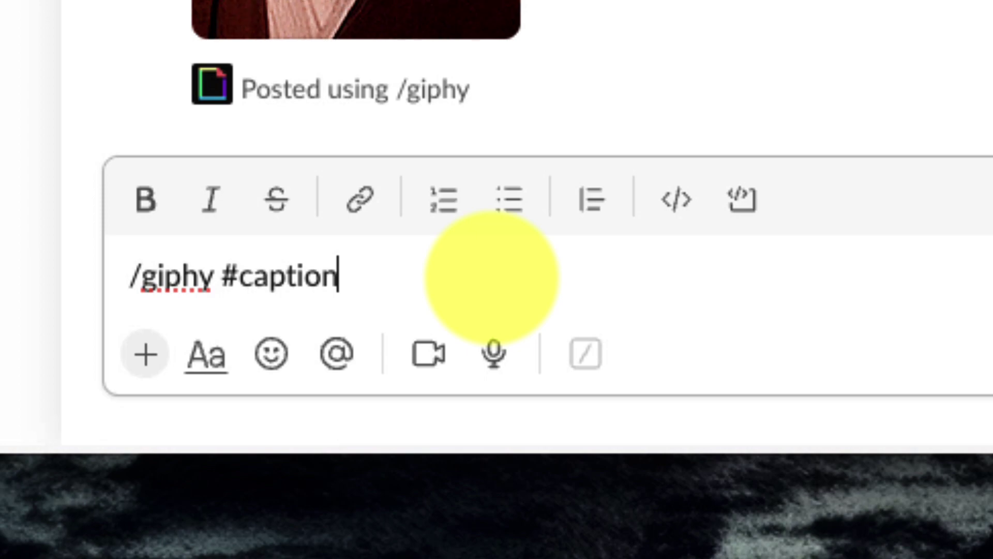
{"action": "type", "text": " \""}
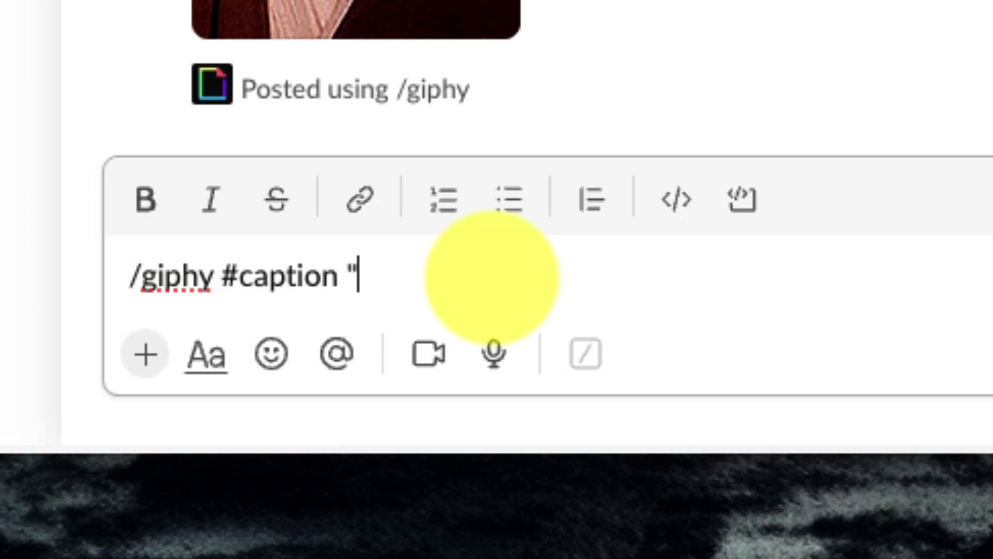
{"action": "type", "text": "He"}
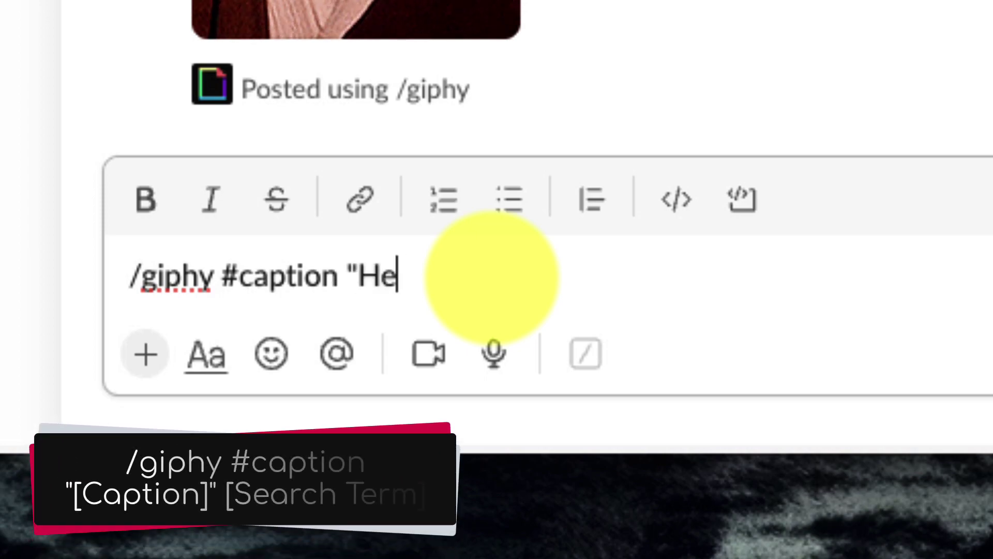
{"action": "type", "text": "llo There\" obi wan kenobi"}
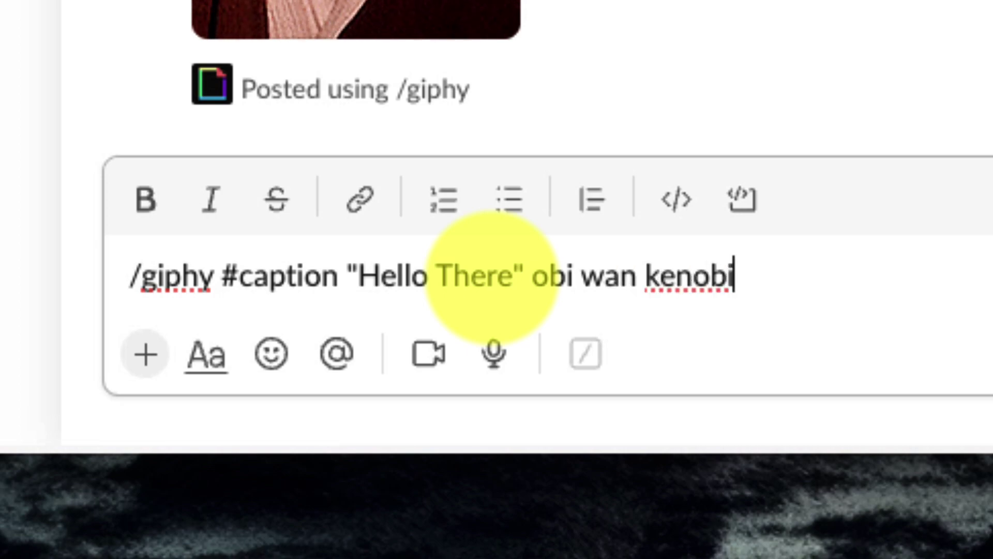
{"action": "key", "text": "Return"}
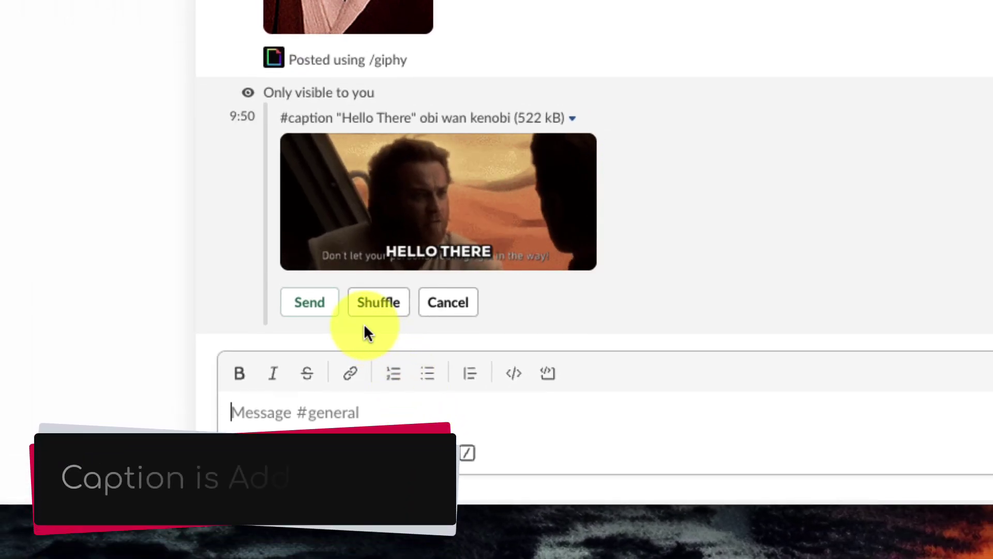
Shuffle the captioned "Hello There" GIF preview to the two stormtroopers and send that GIF to #general
{"action": "left_click", "coordinate": [378, 306]}
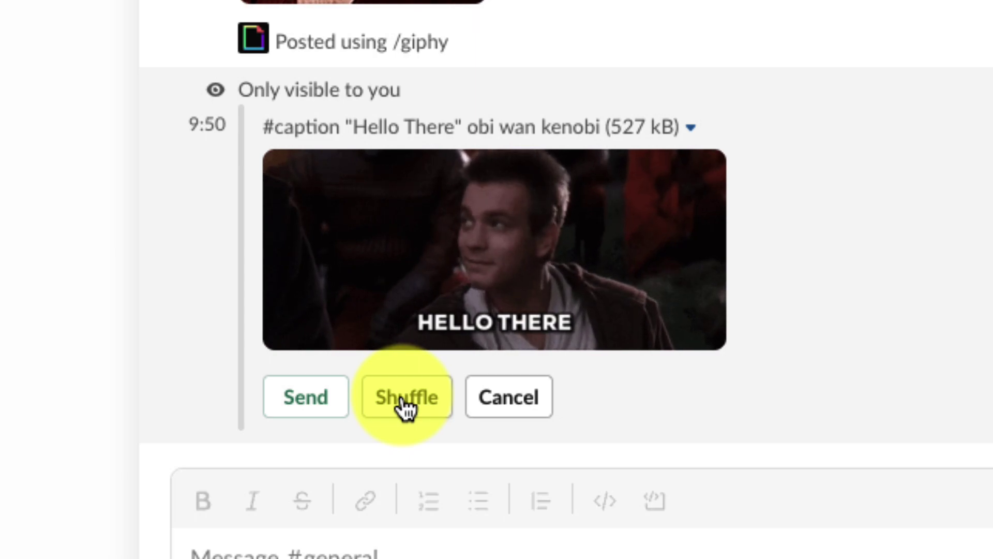
{"action": "left_click", "coordinate": [402, 403]}
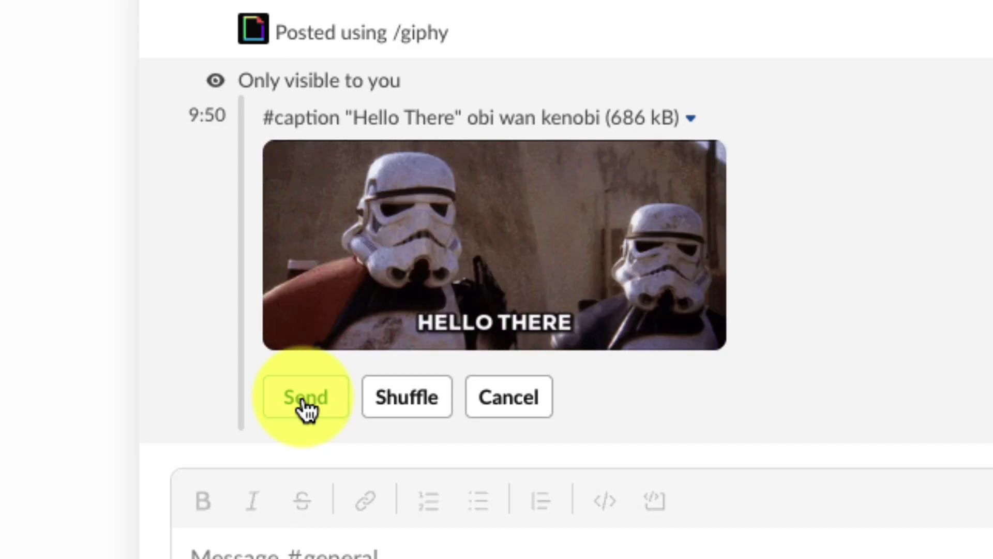
{"action": "left_click", "coordinate": [302, 399]}
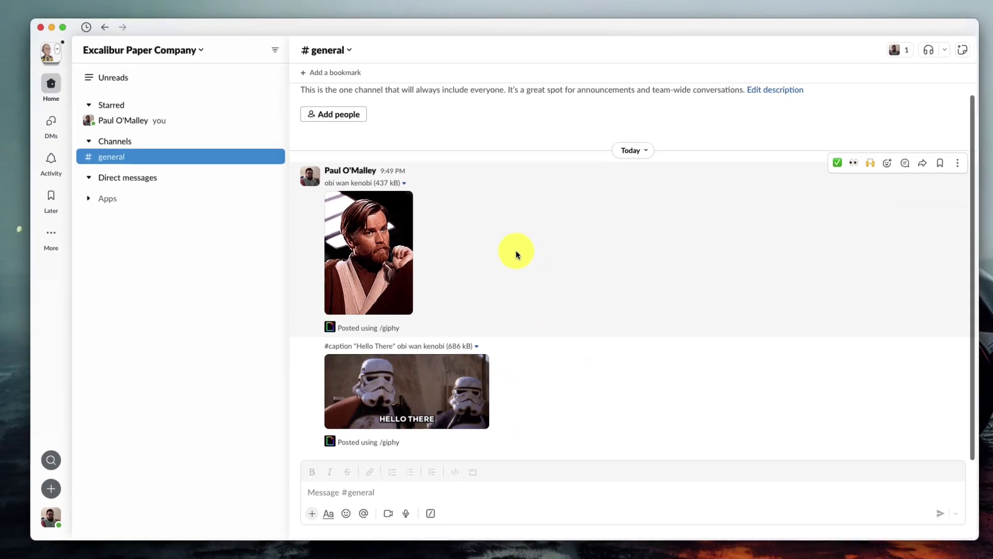
{"action": "key", "text": "ctrl+Left"}
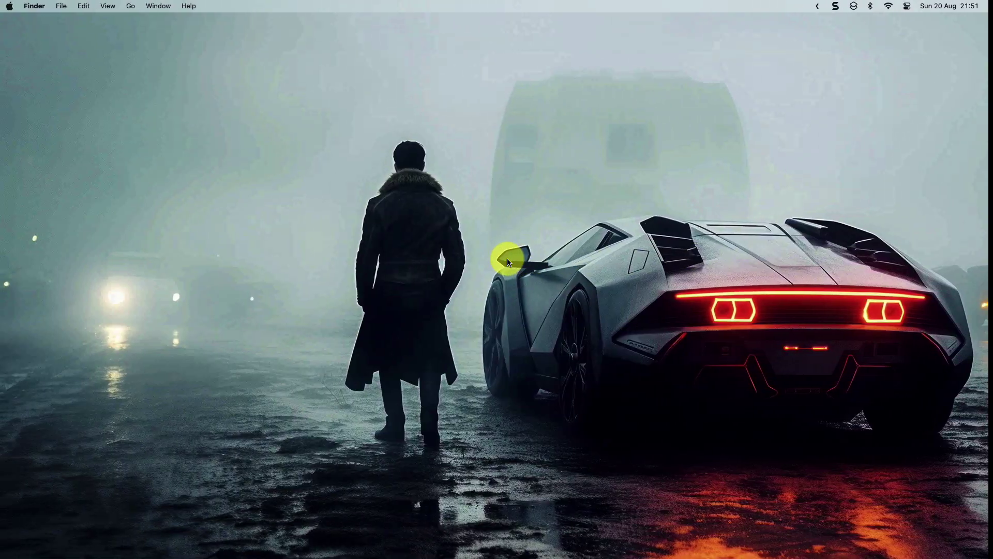